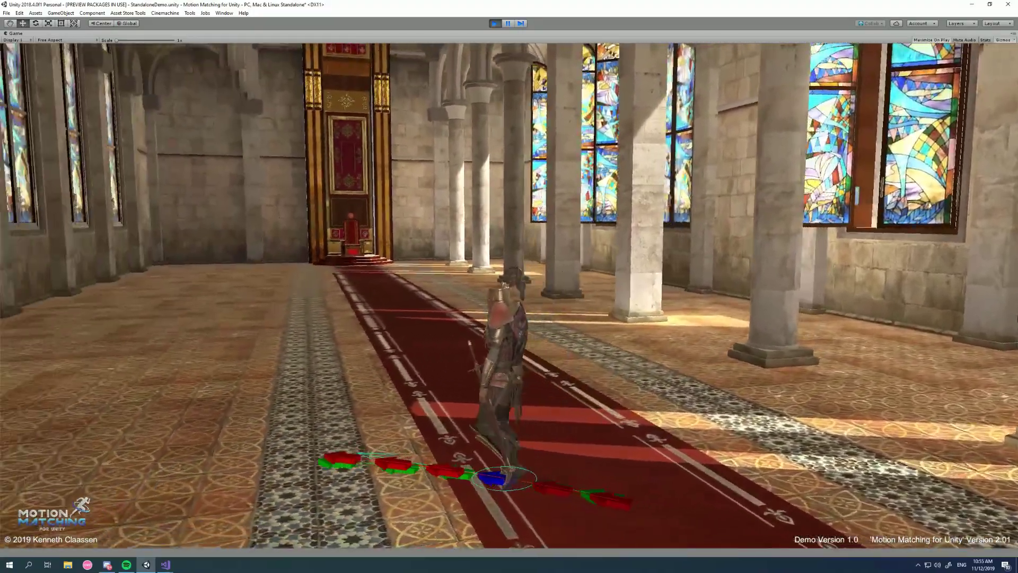
- Walk the knight left along the hall, turn it, and swing the camera toward the window wall
key("a")
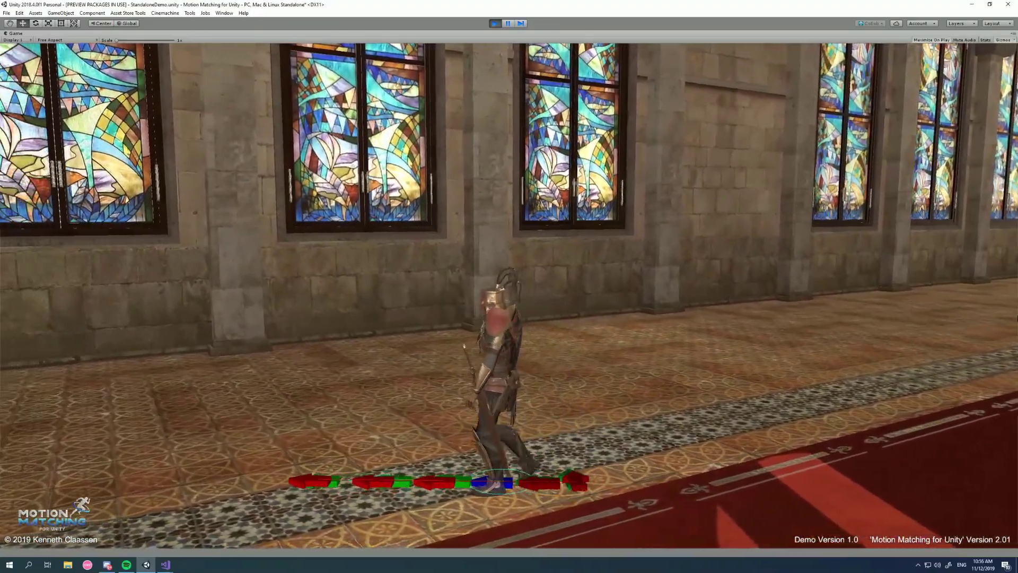
key("a")
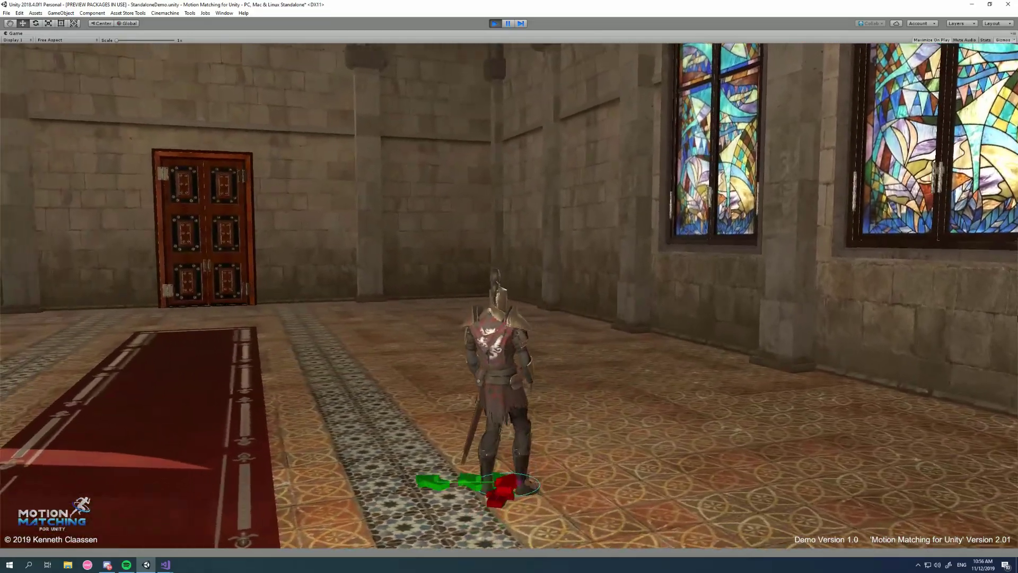
key("w")
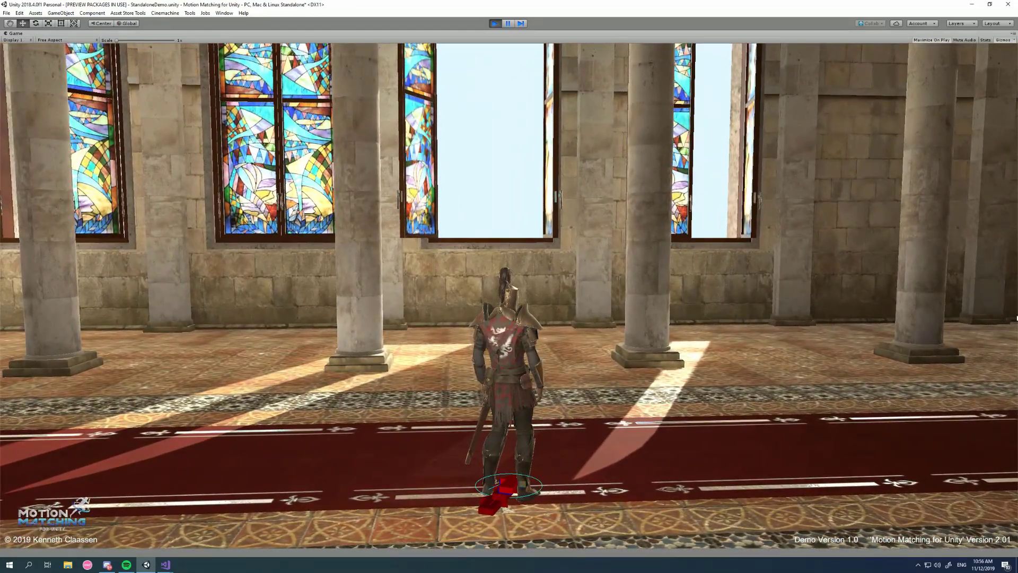
- Stop the demo and open the WalkFwdStart90_L composite from the Pre-Processor's Composites list
left_click(494, 24)
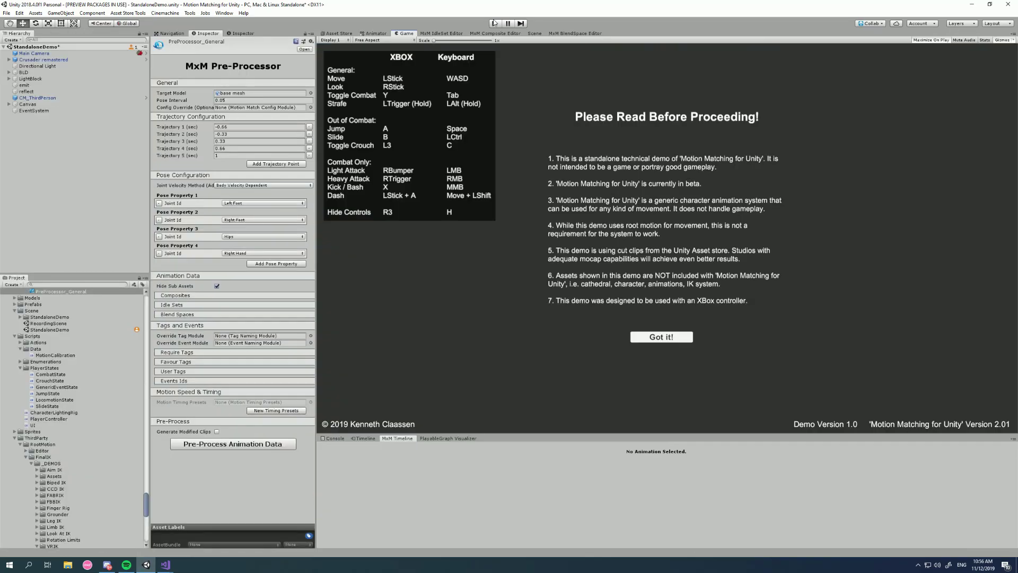
left_click(188, 294)
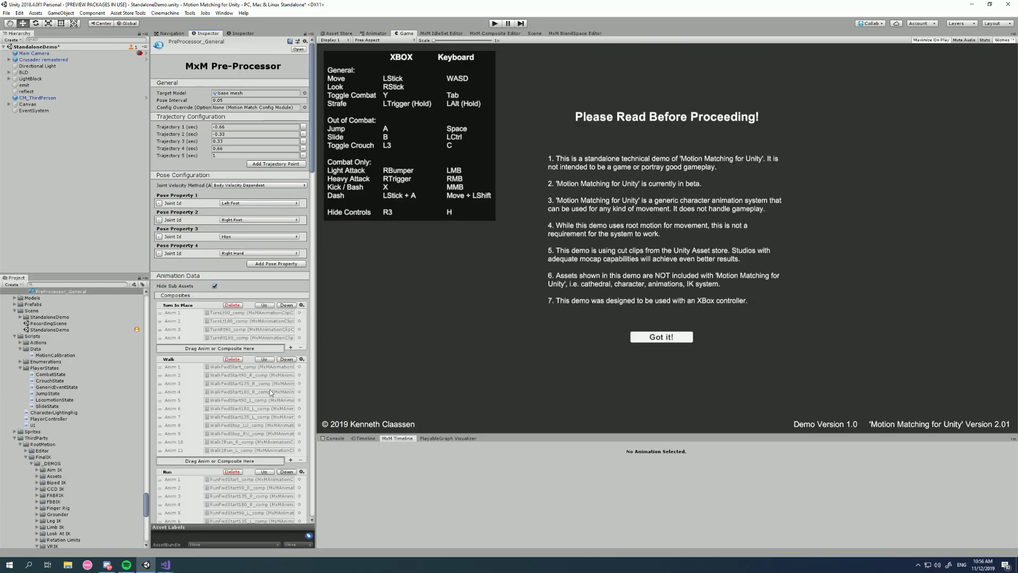
double_click(241, 401)
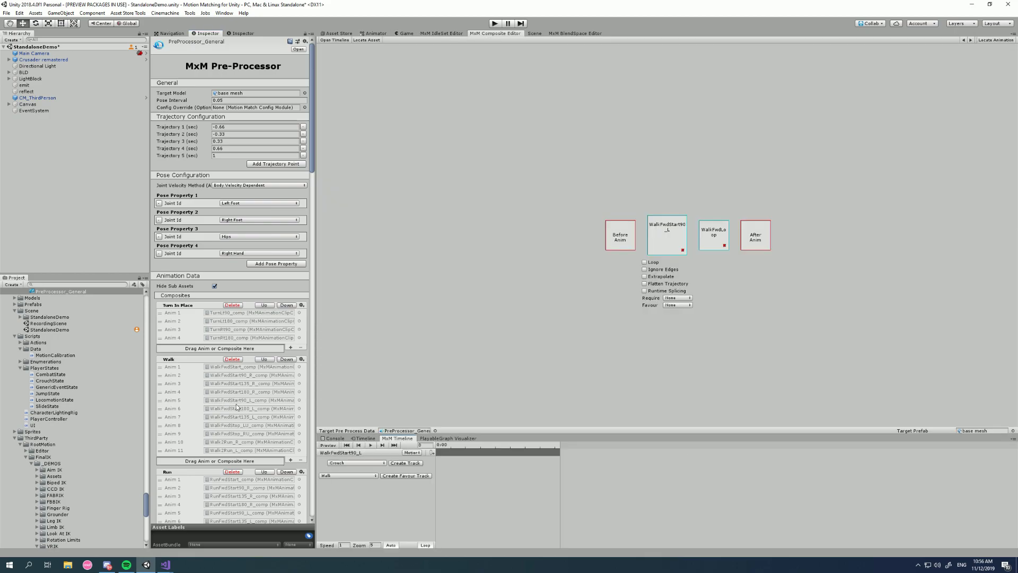
- Enable Runtime Splicing on the WalkFwdStart90_L clip, checking it against the following WalkFwdLoop node
left_click(673, 234)
left_click(673, 237)
left_click(721, 226)
left_click(709, 226)
left_click(666, 234)
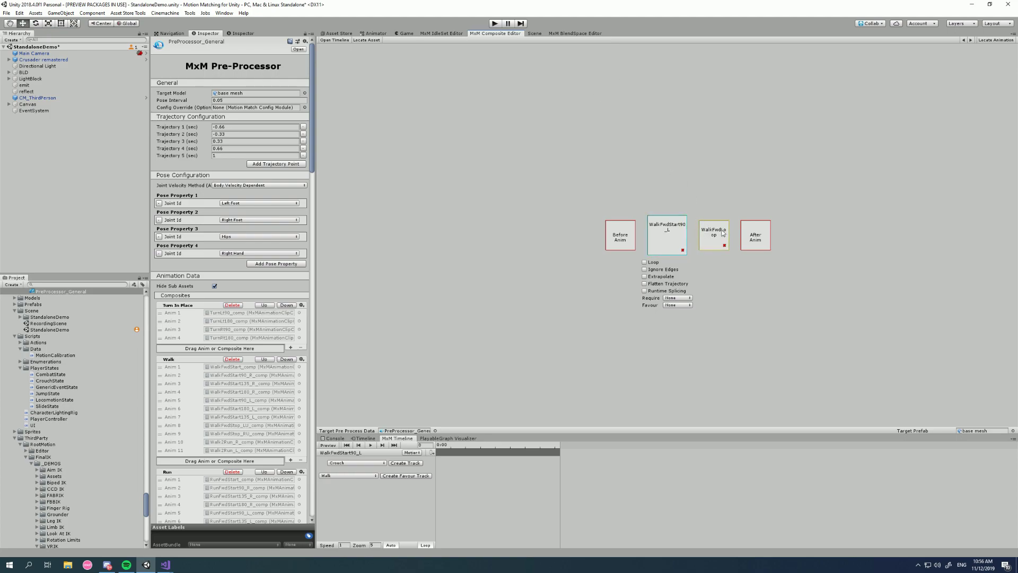
left_click(645, 291)
left_click(726, 236)
- Locate the WalkFwdStart90_L clip, play its preview, and scrub back to frame 12
left_click(998, 40)
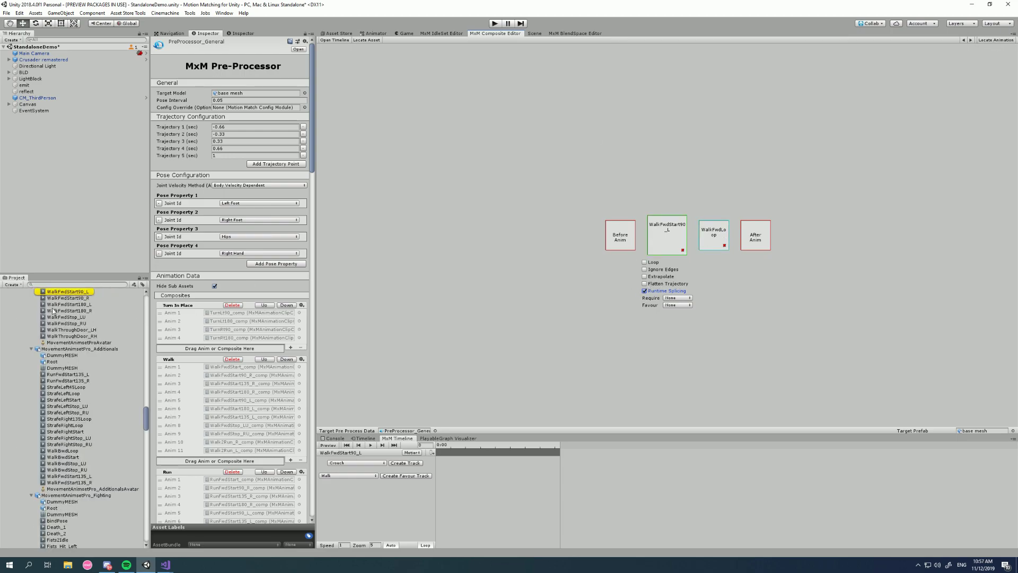
left_click(73, 363)
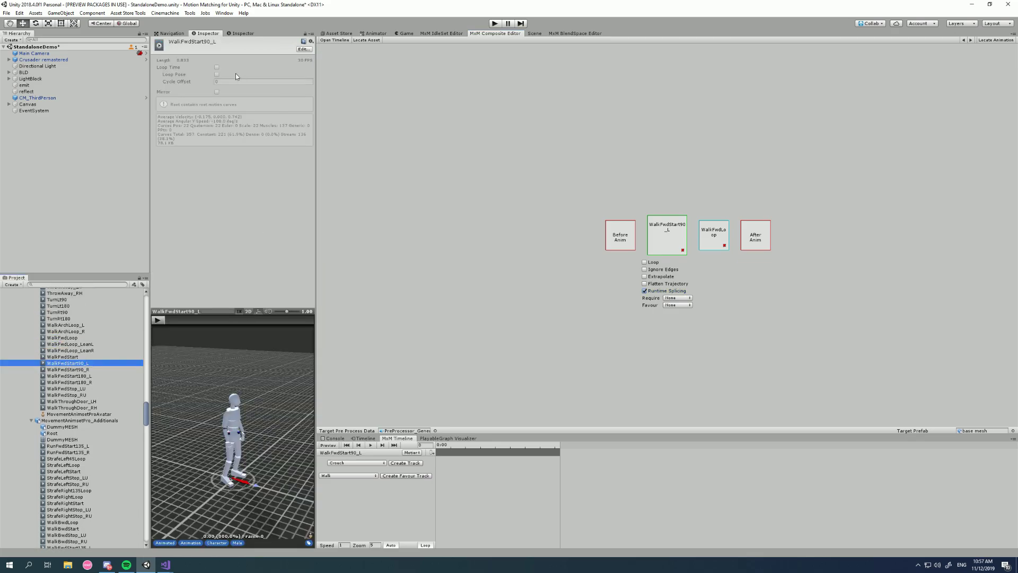
left_click_drag(317, 369, 356, 369)
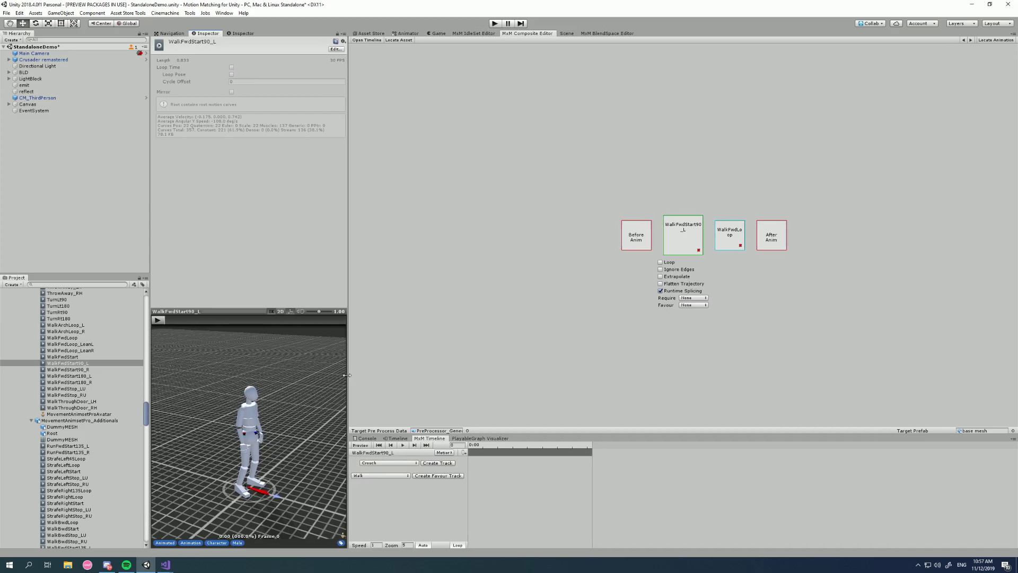
left_click(158, 321)
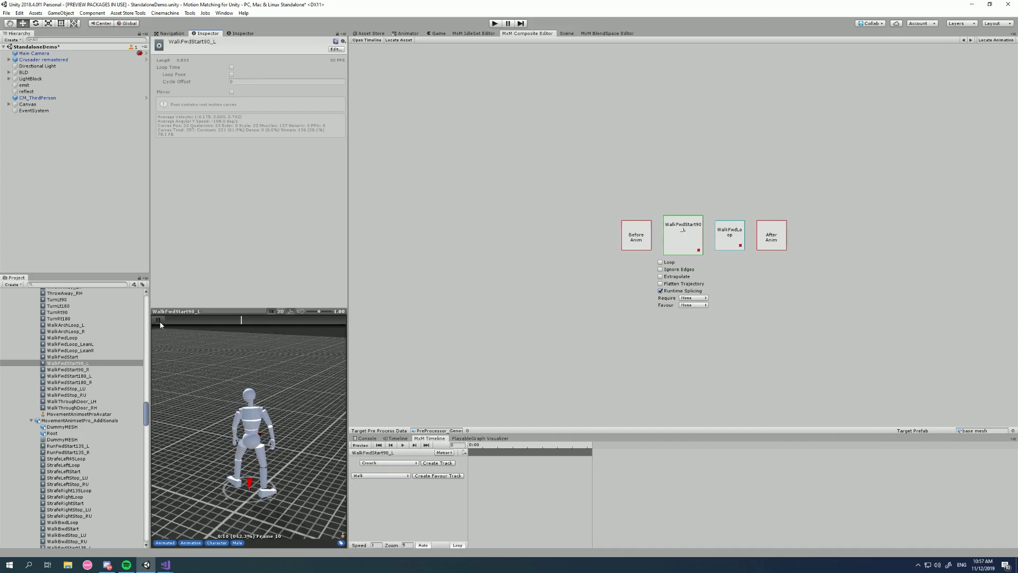
left_click(161, 321)
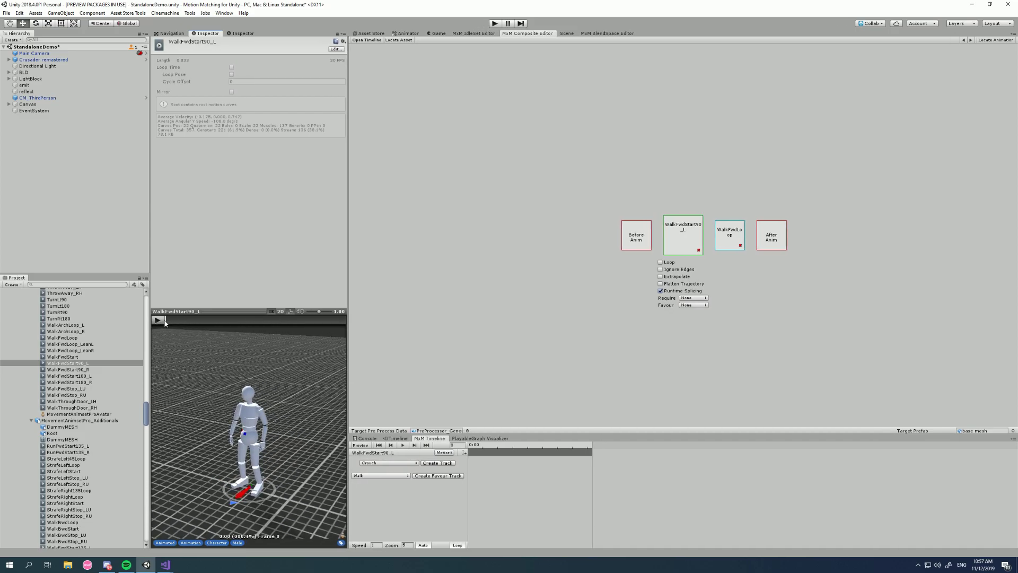
left_click_drag(175, 318, 348, 329)
- Orbit the preview to a low side view and dock a second Inspector beside the graph
left_click_drag(297, 404, 313, 415)
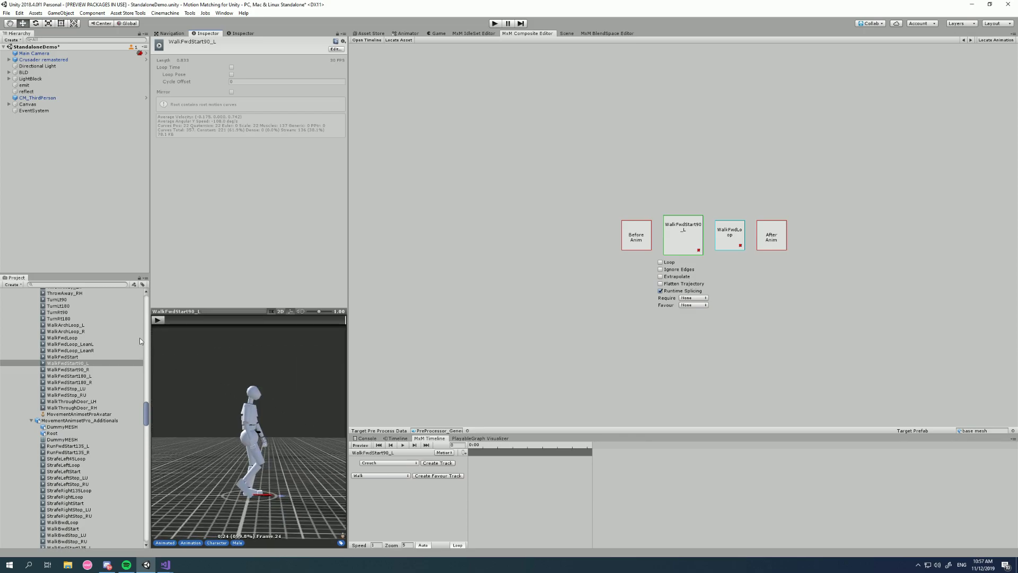
left_click_drag(242, 34, 366, 144)
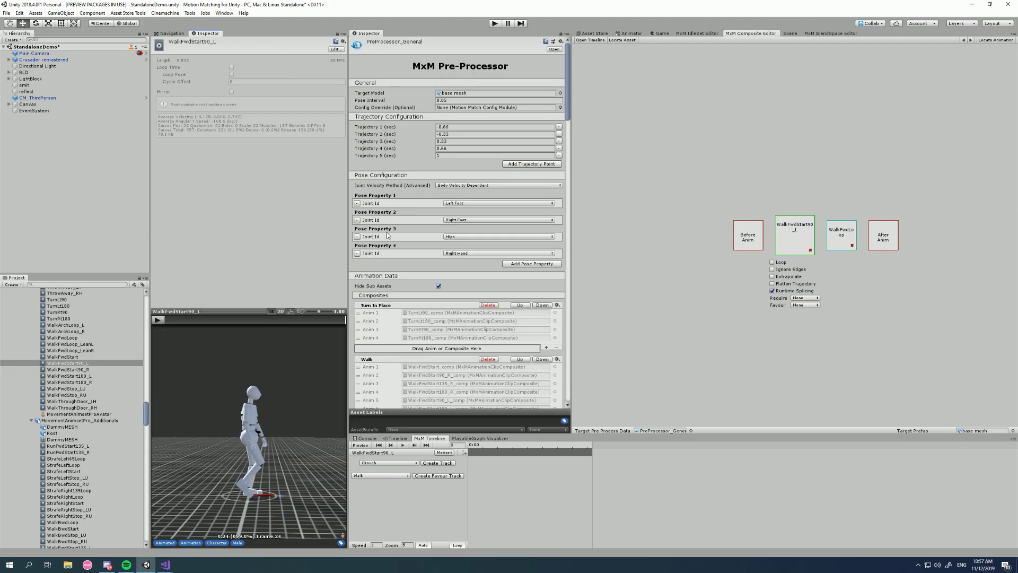
left_click(70, 339)
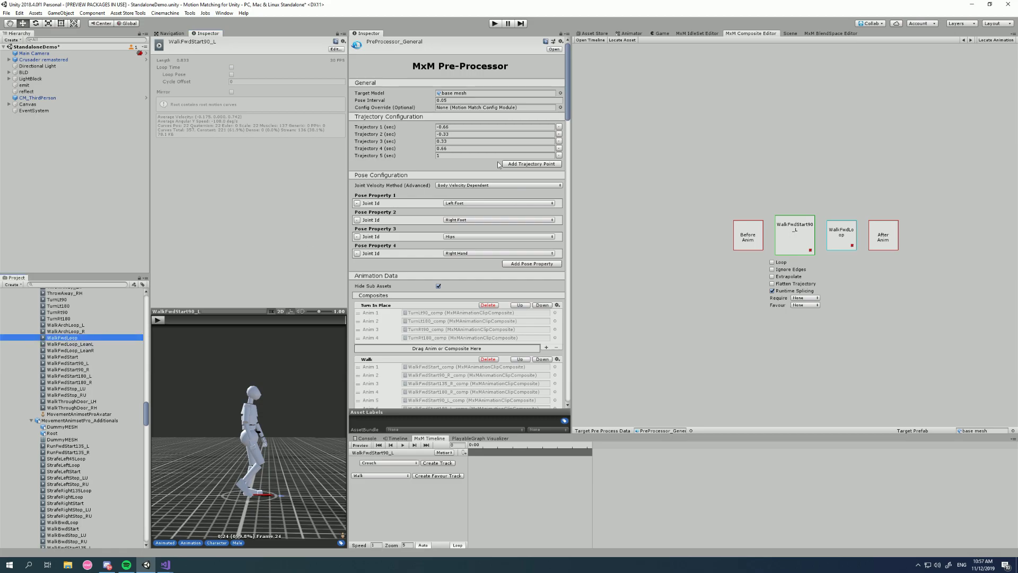
- Compare the WalkFwdLoop side-view preview with WalkFwdStart90_L at frame 18, then merge the Inspectors back
left_click(561, 35)
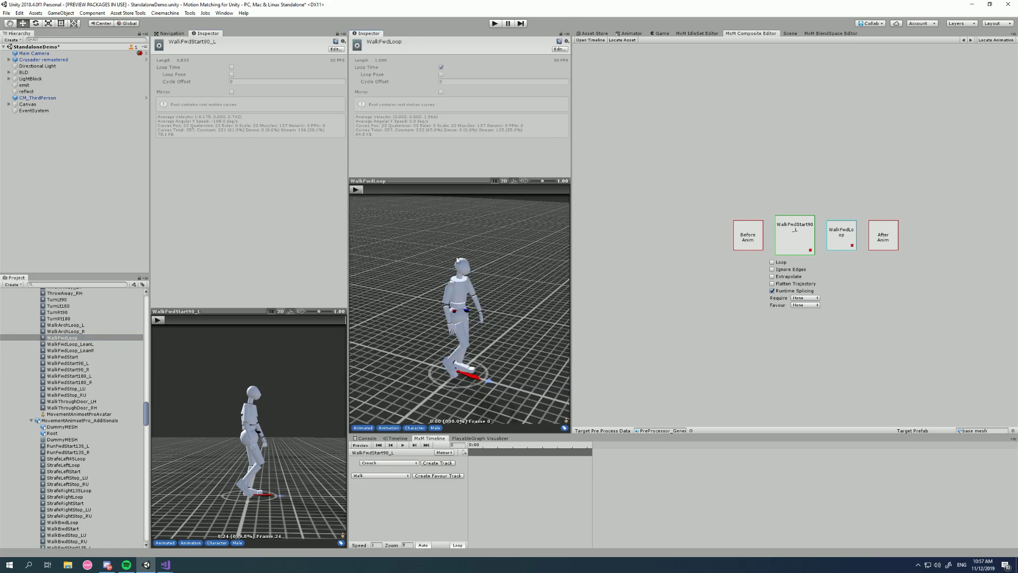
left_click_drag(458, 260, 499, 251)
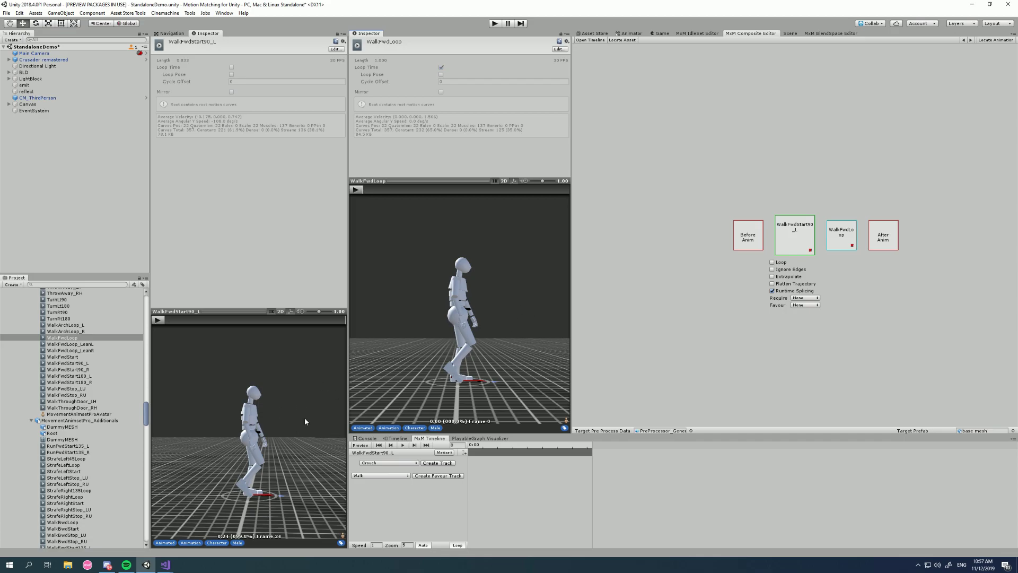
left_click_drag(318, 319, 344, 328)
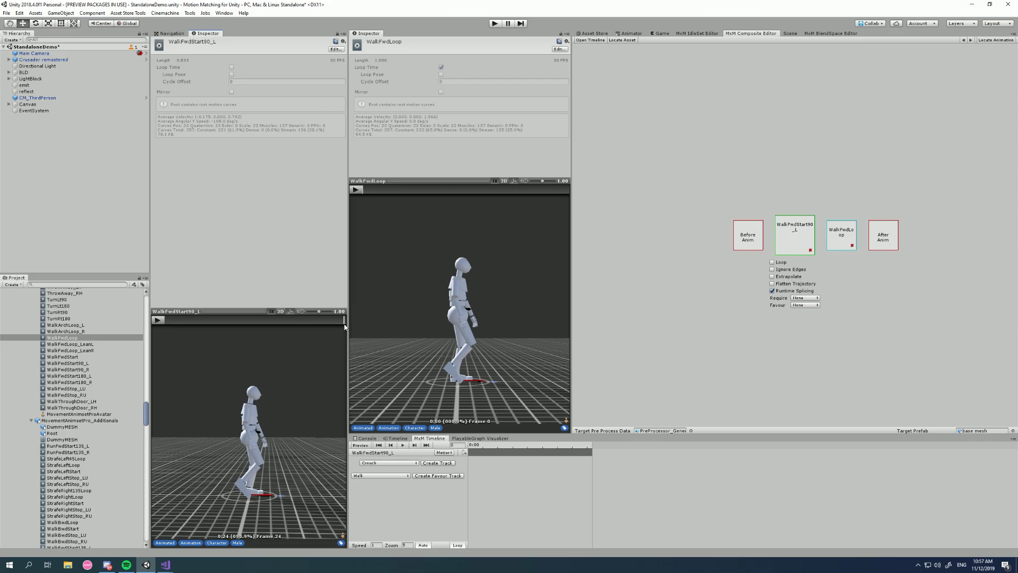
left_click(358, 191)
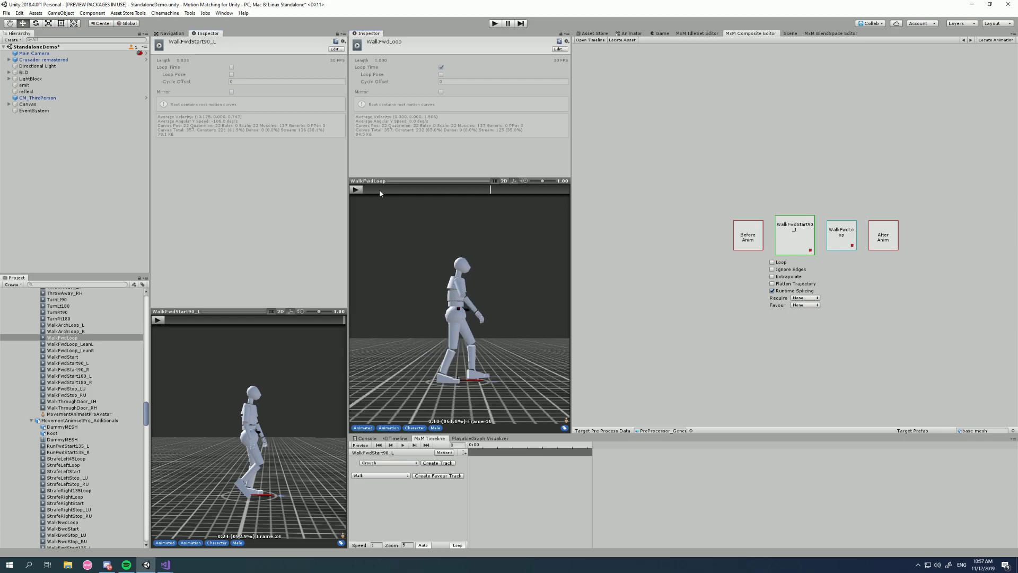
left_click(356, 190)
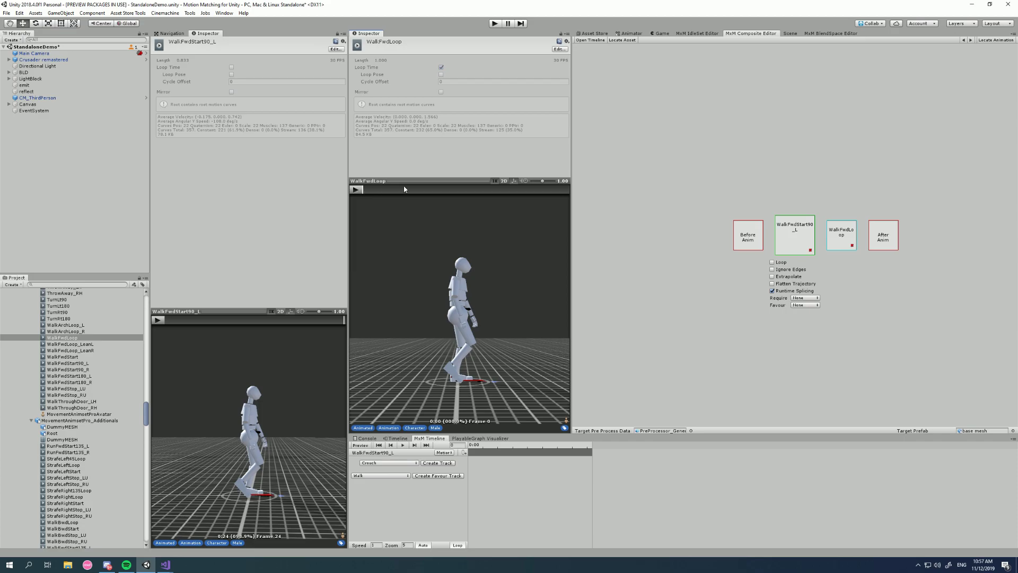
left_click(803, 233)
left_click_drag(368, 33, 271, 36)
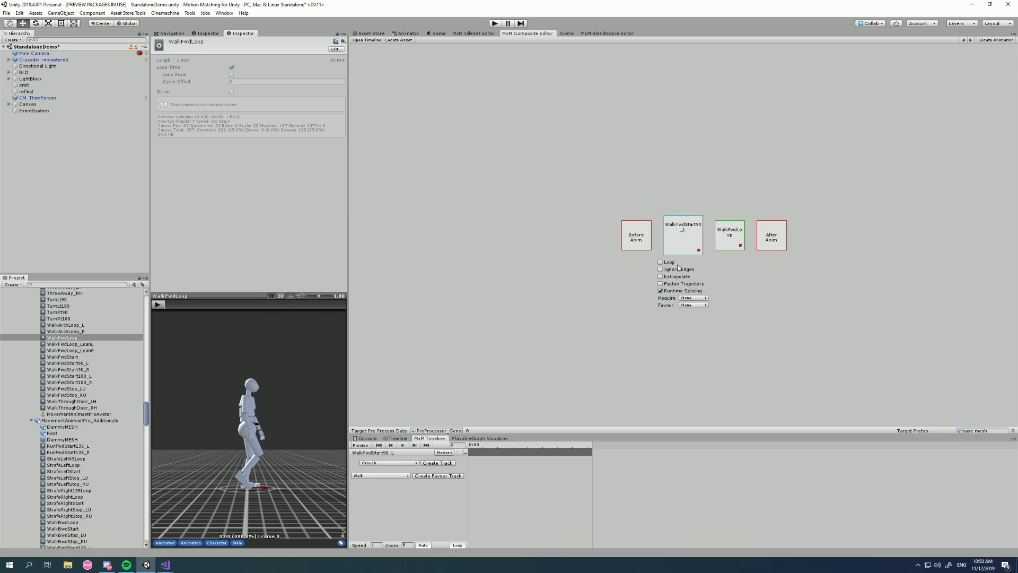
- Search the project assets for 'General' to find PreProcessor_General
left_click(665, 276)
left_click(72, 285)
- Open PreProcessor_General and enable Runtime Splicing on the WalkFwdStart composite
left_click(36, 312)
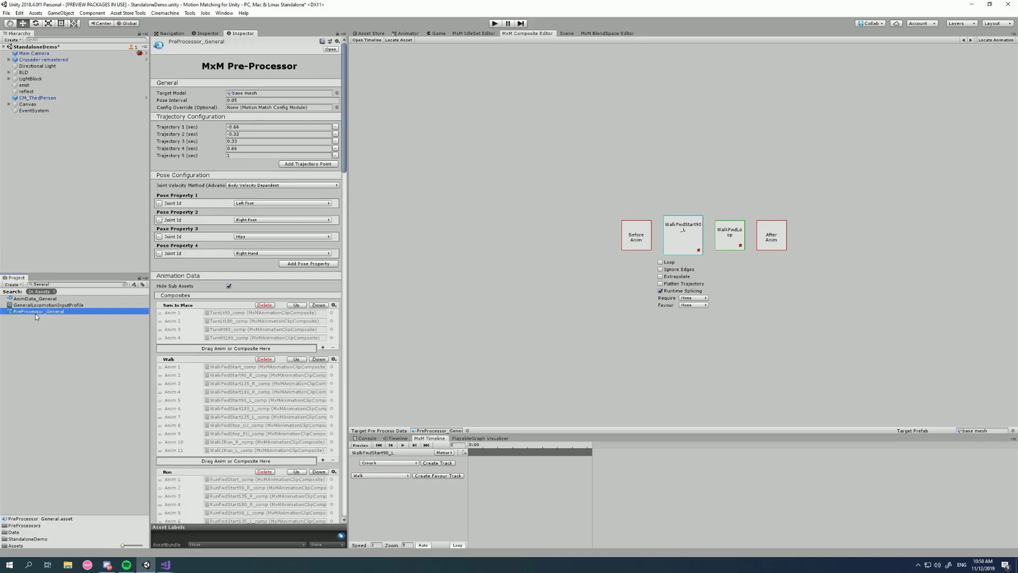
left_click_drag(345, 160, 342, 189)
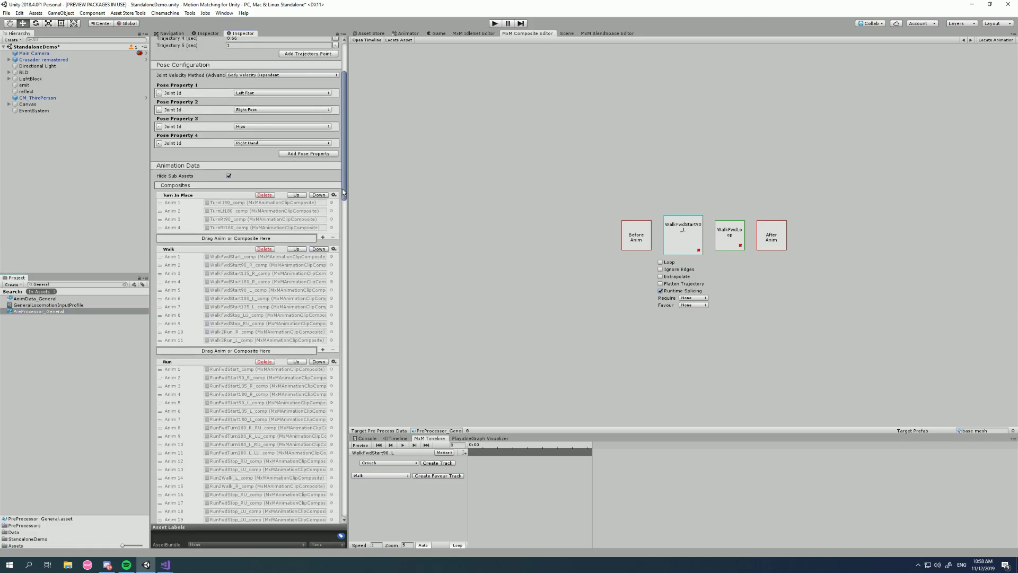
left_click(237, 257)
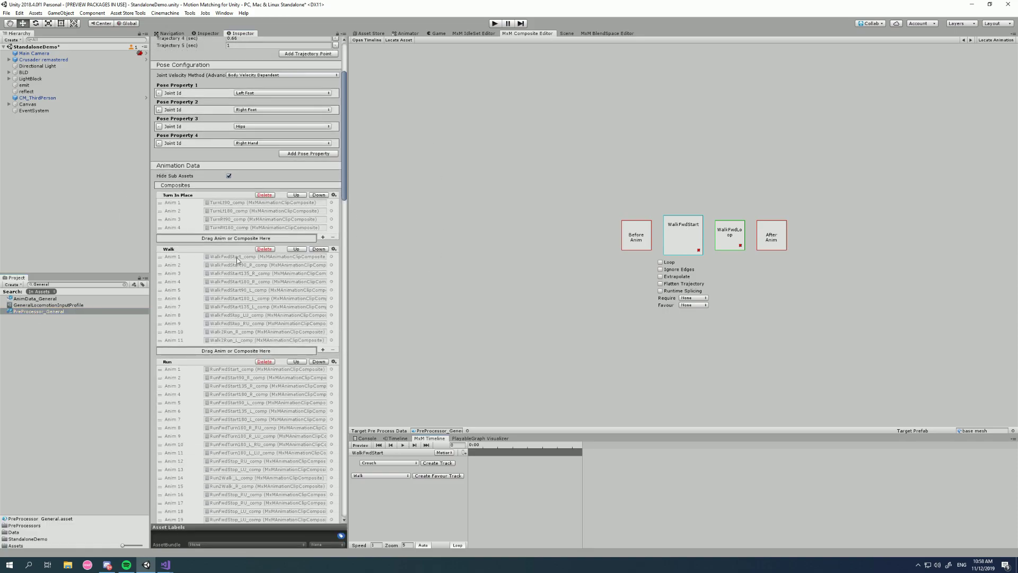
left_click(661, 291)
- Enable Runtime Splicing on WalkFwdStart90_R and locate its source clip in the project
left_click(971, 39)
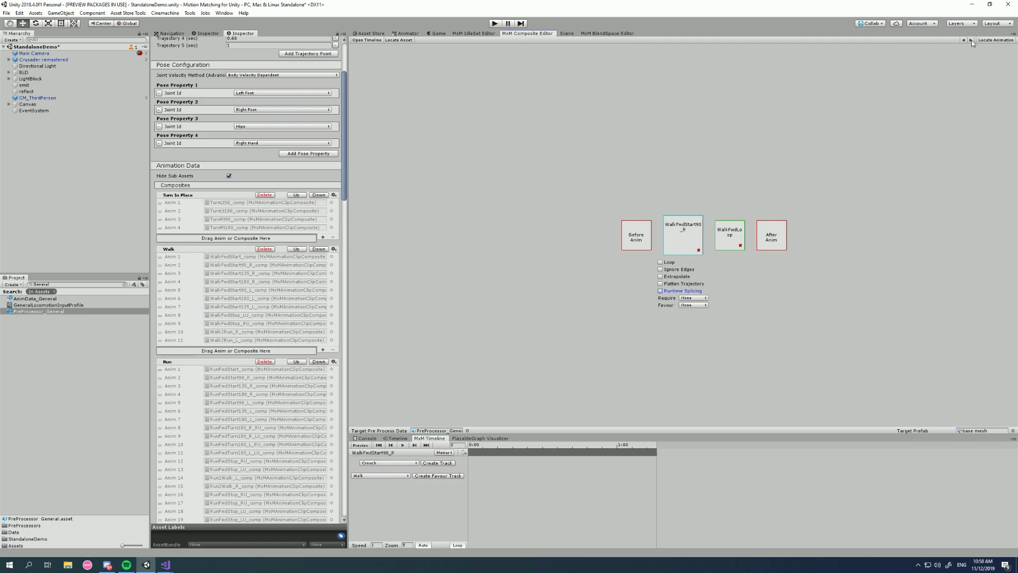
left_click(661, 292)
left_click(995, 40)
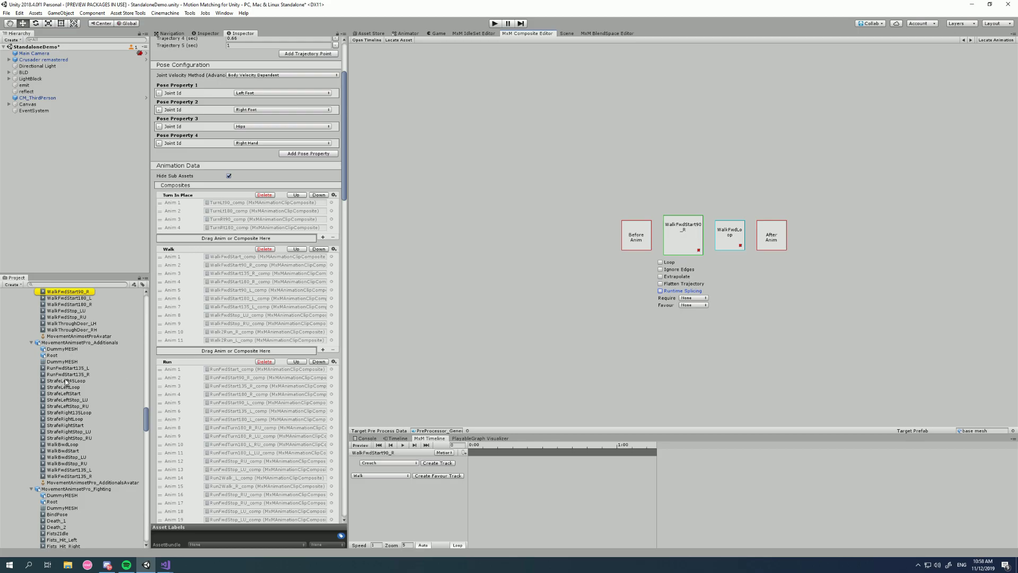
scroll(65, 379, "up", 1)
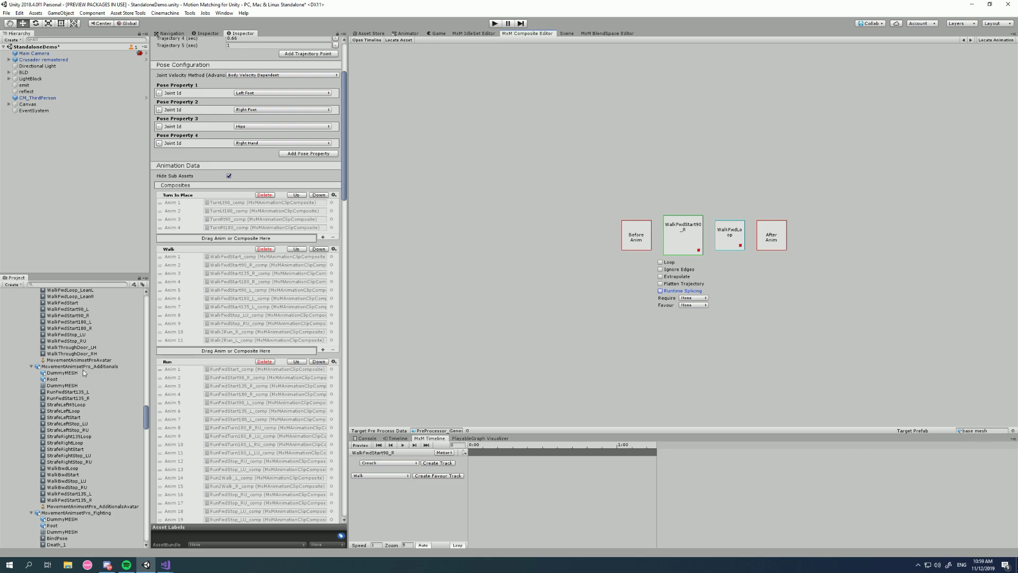
left_click(675, 235)
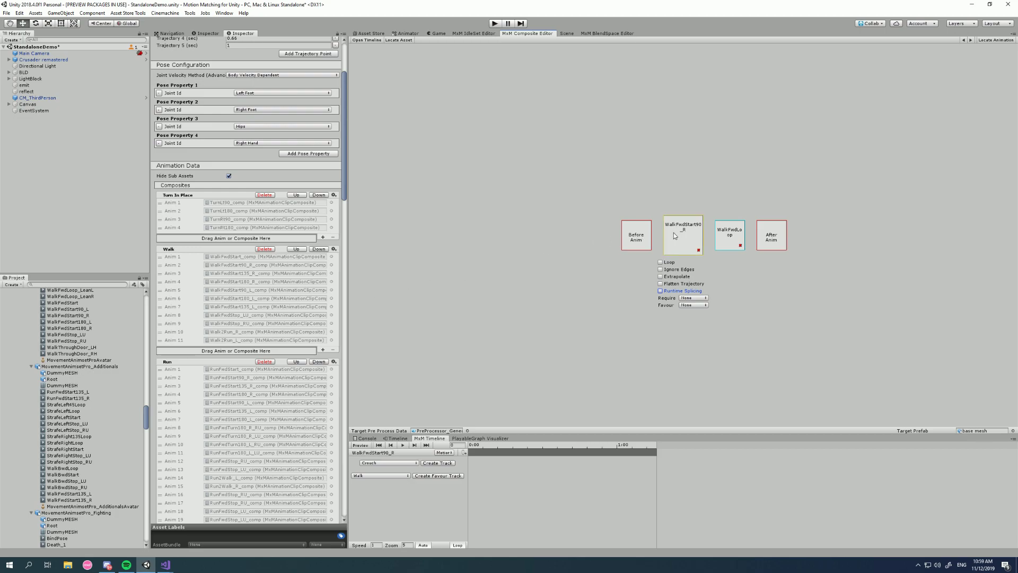
- Preview WalkFwdStart90_R sideways through its early frames to about frame 23, then enable Runtime Splicing
left_click(995, 40)
left_click(67, 315)
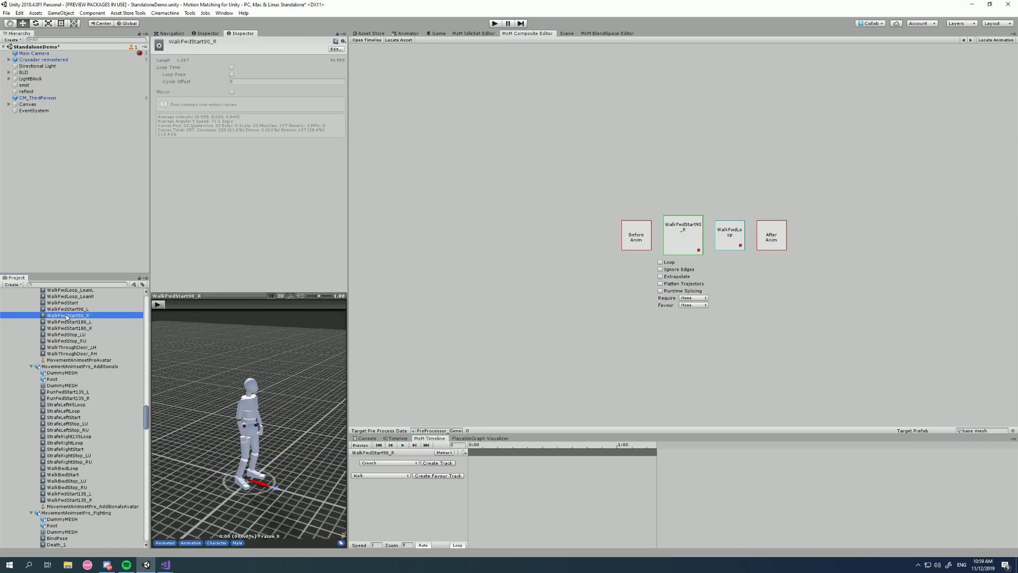
left_click_drag(245, 357, 182, 319)
left_click(157, 305)
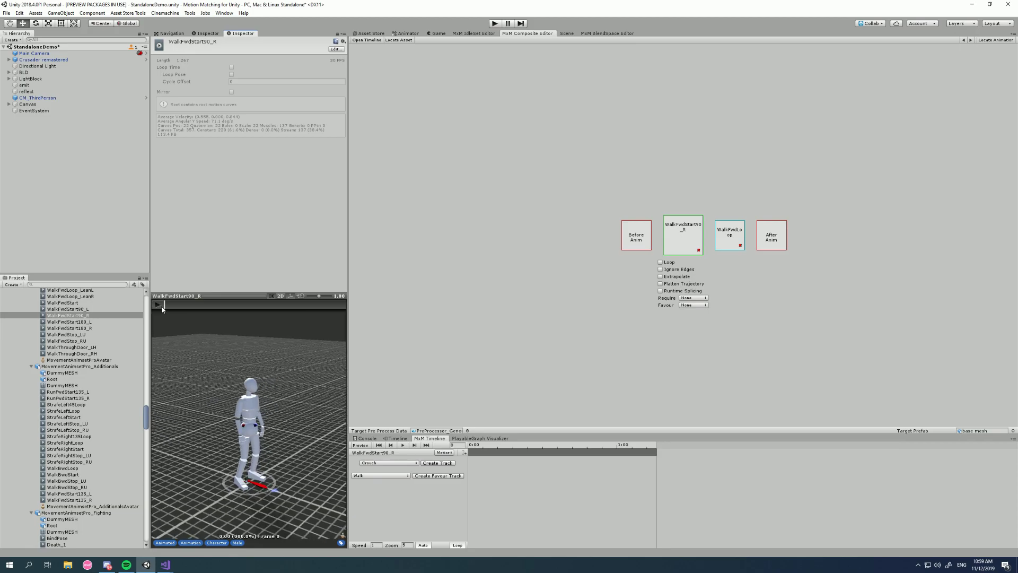
left_click(177, 306)
mouse_move(177, 309)
left_mouse_down()
mouse_move(297, 300)
mouse_move(345, 308)
mouse_move(169, 307)
mouse_move(348, 308)
mouse_move(168, 305)
mouse_move(353, 308)
mouse_move(171, 306)
left_mouse_up()
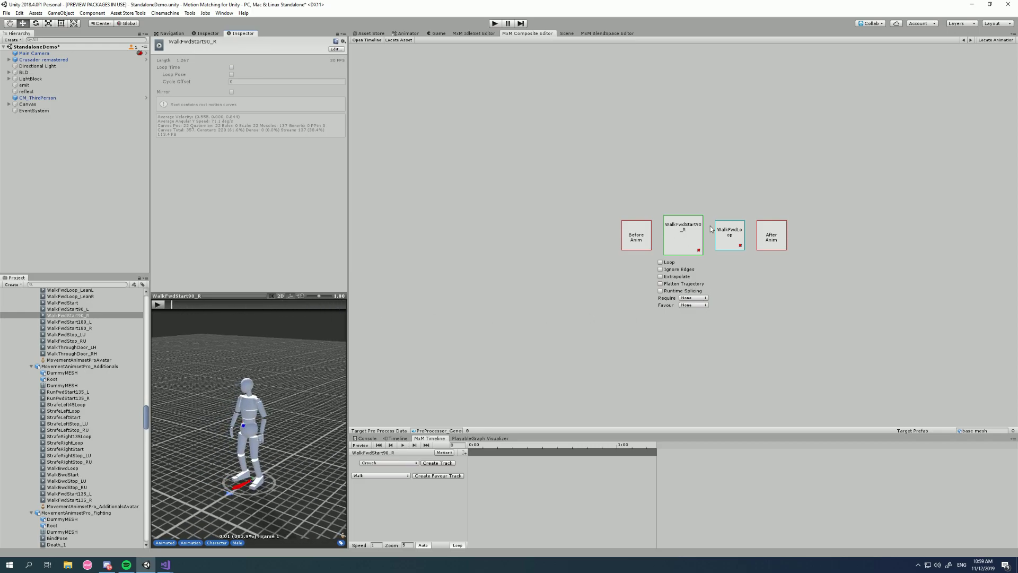
mouse_move(173, 308)
left_mouse_down()
mouse_move(345, 307)
mouse_move(190, 307)
left_mouse_up()
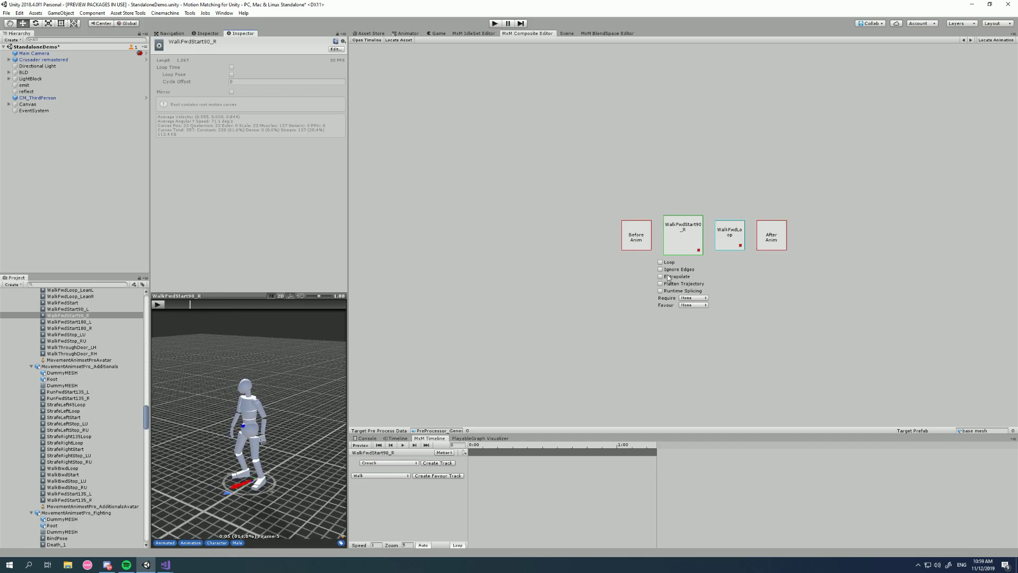
left_click(660, 291)
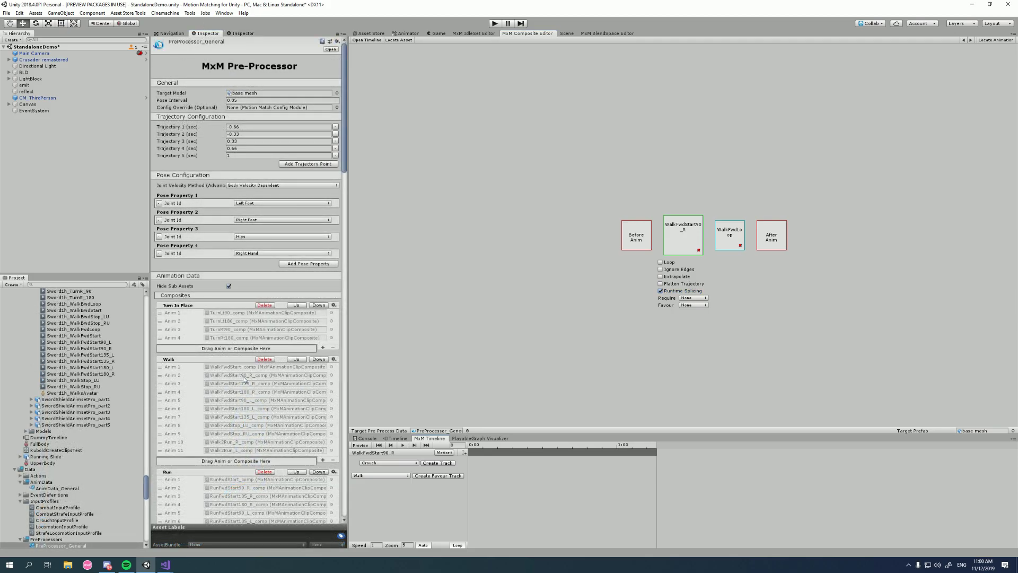
- Step through composites from WalkFwdStart135_R to WalkFwdStop_RU, enabling Runtime Splicing on the walk starts
left_click(244, 386)
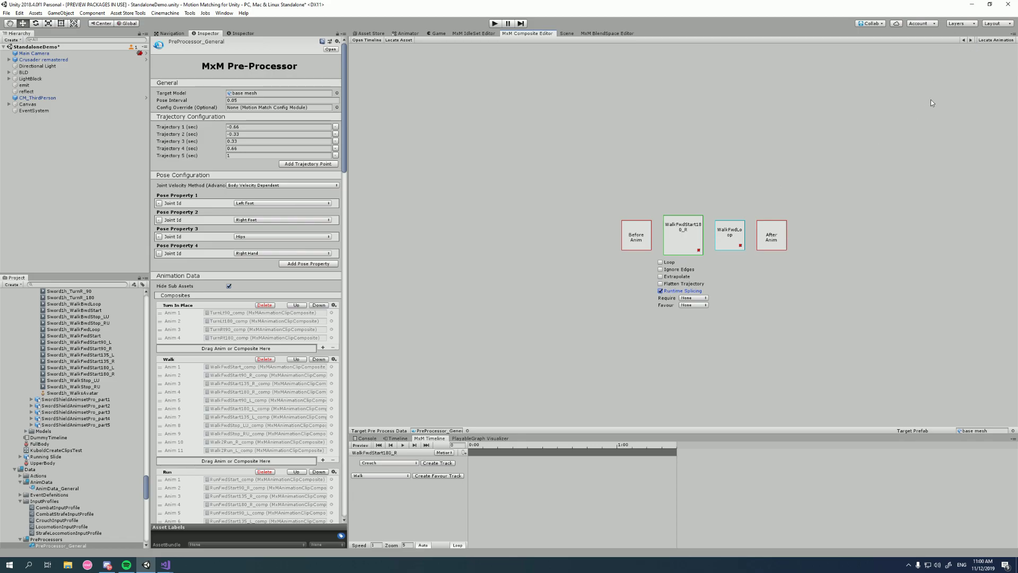
left_click(971, 40)
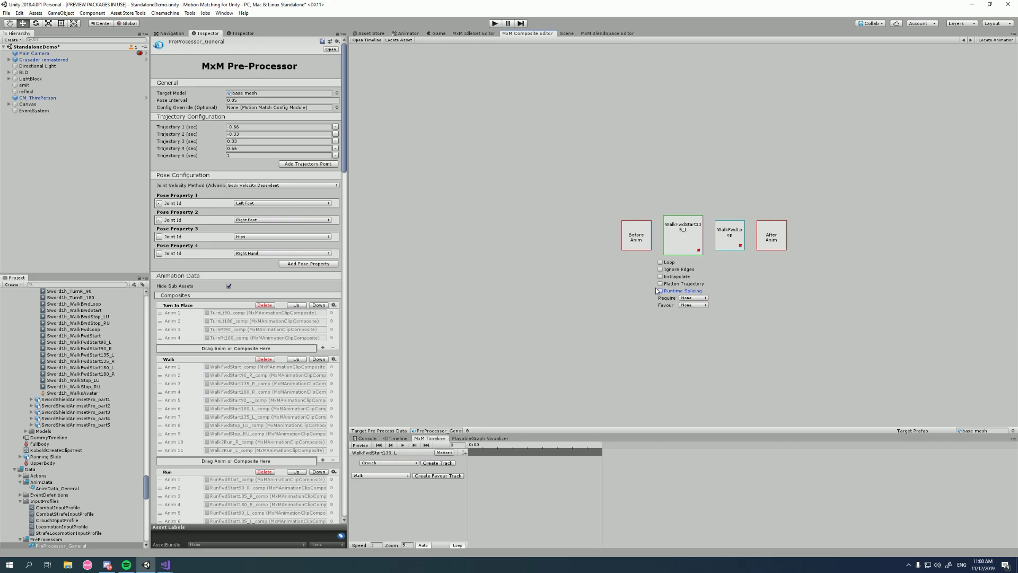
left_click(661, 290)
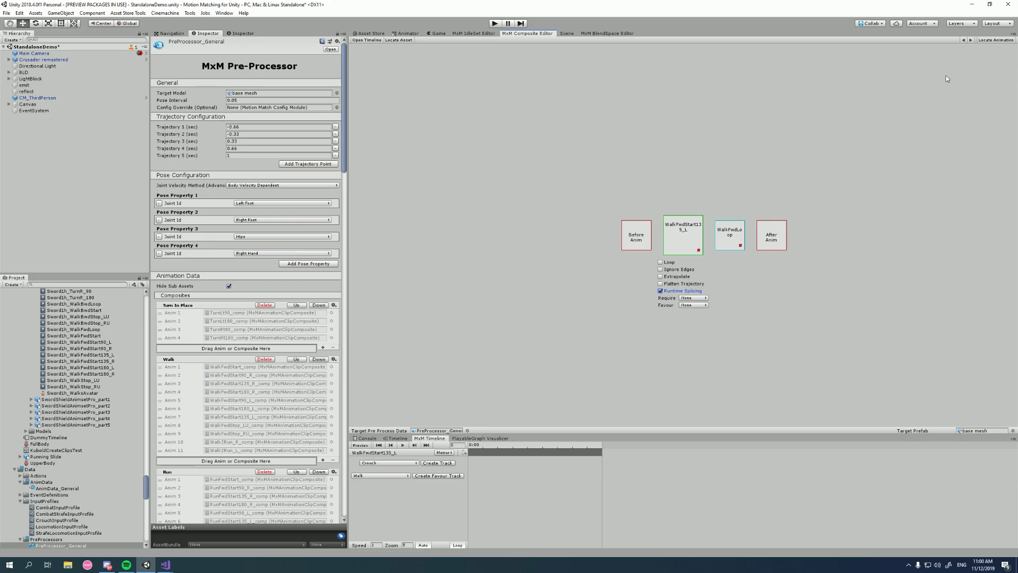
left_click(972, 40)
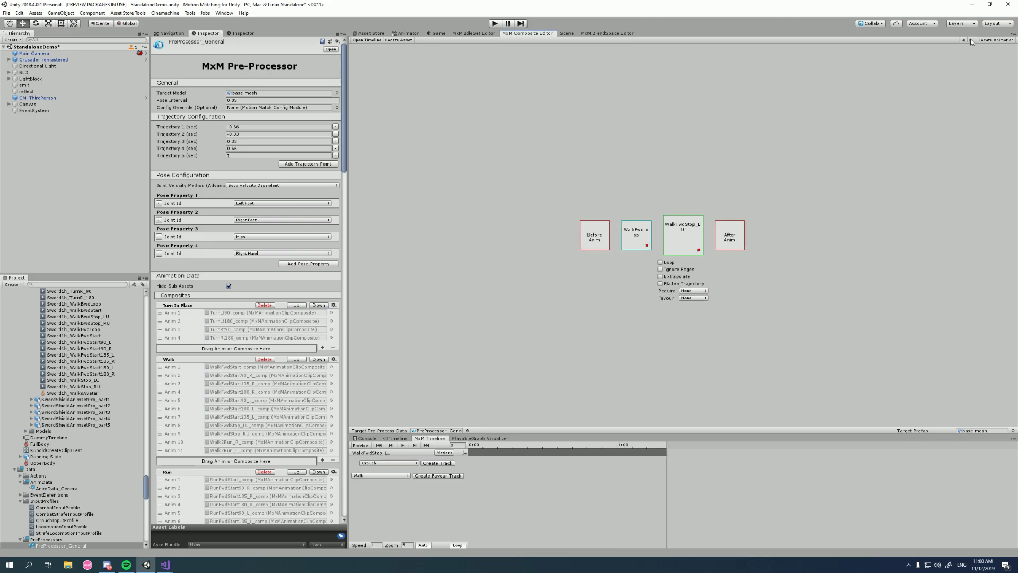
left_click(971, 40)
left_click(970, 40)
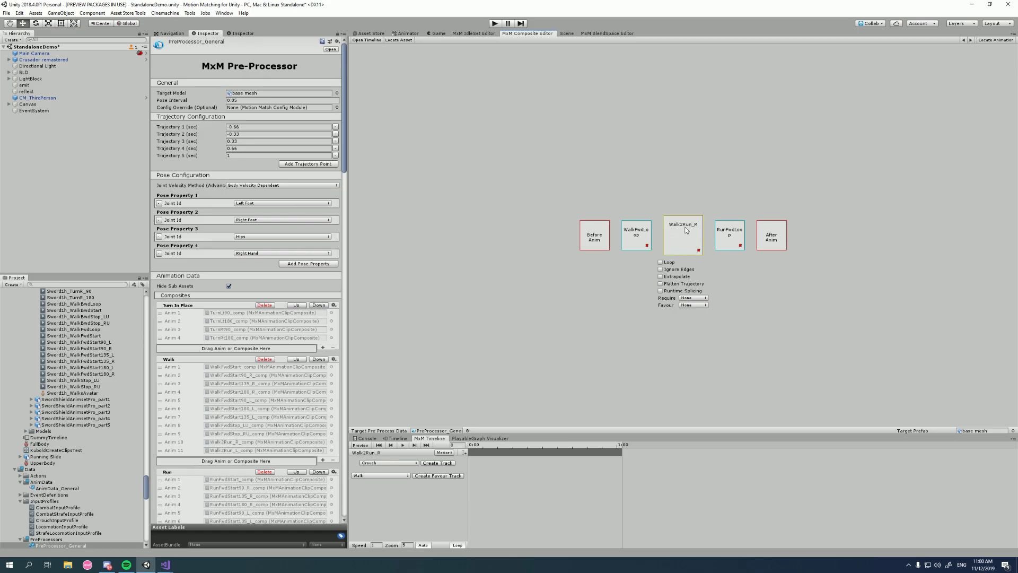
left_click(970, 40)
left_click(971, 40)
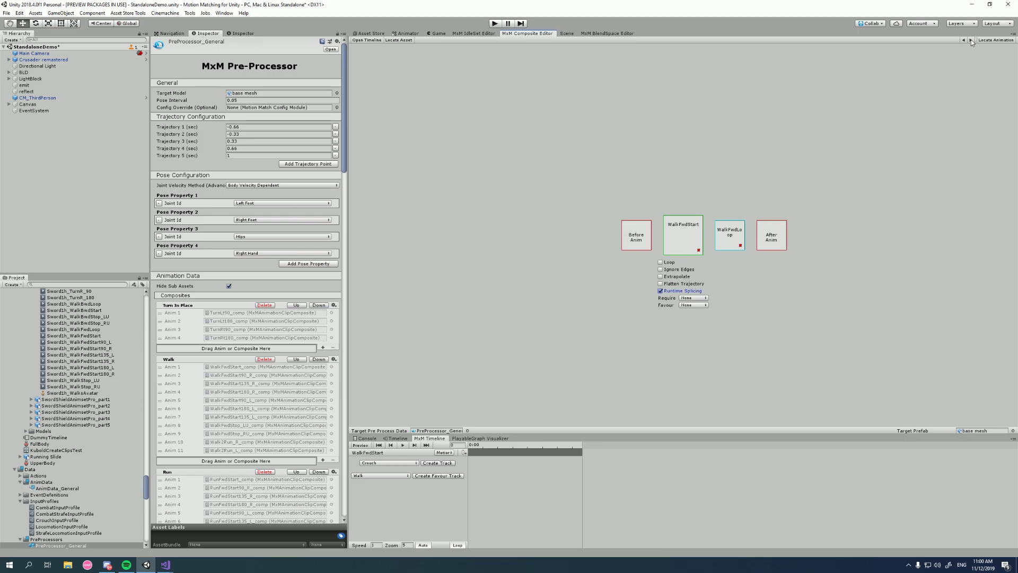
left_click(972, 40)
left_click(971, 40)
left_click(963, 40)
left_click(964, 40)
left_click(964, 40)
left_click(964, 40)
left_click(971, 40)
left_click(971, 40)
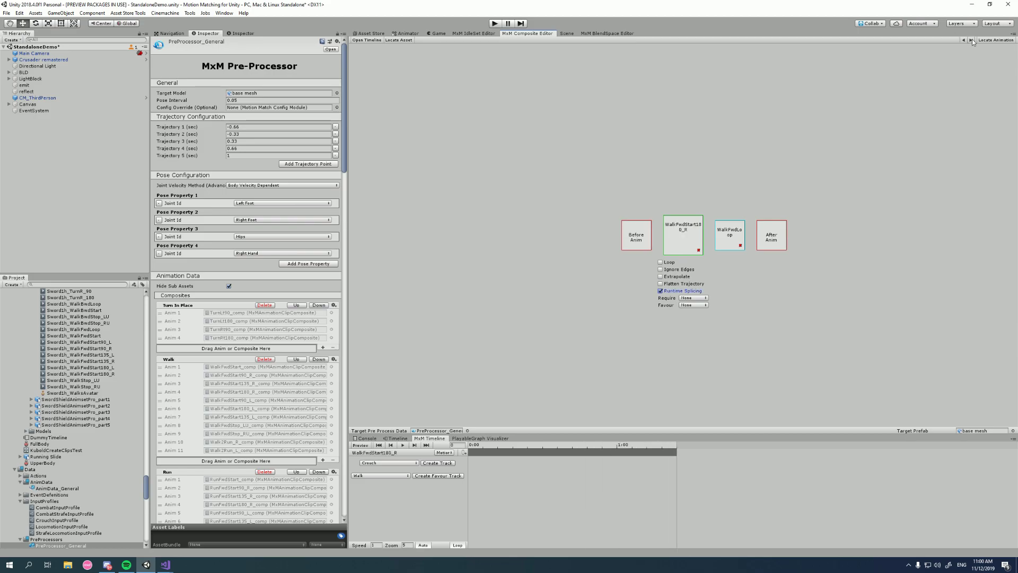
left_click(972, 40)
left_click(971, 39)
left_click(971, 40)
left_click(971, 40)
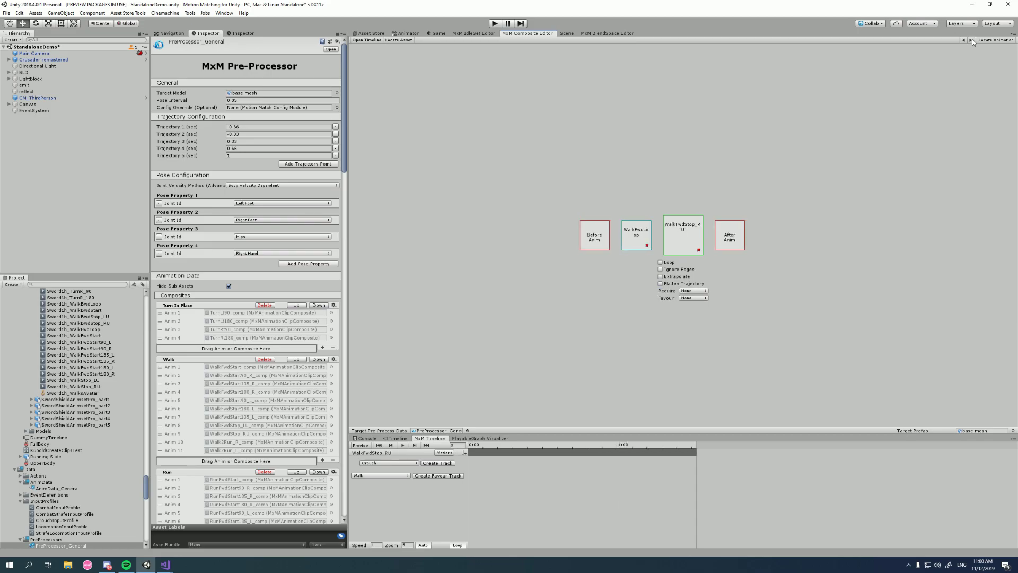
left_click(971, 40)
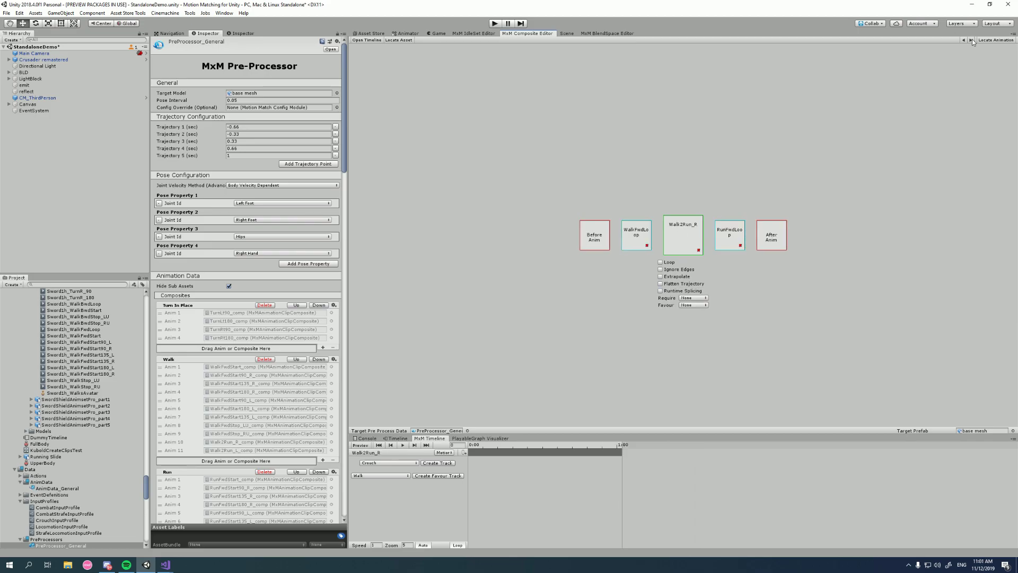
left_click(965, 40)
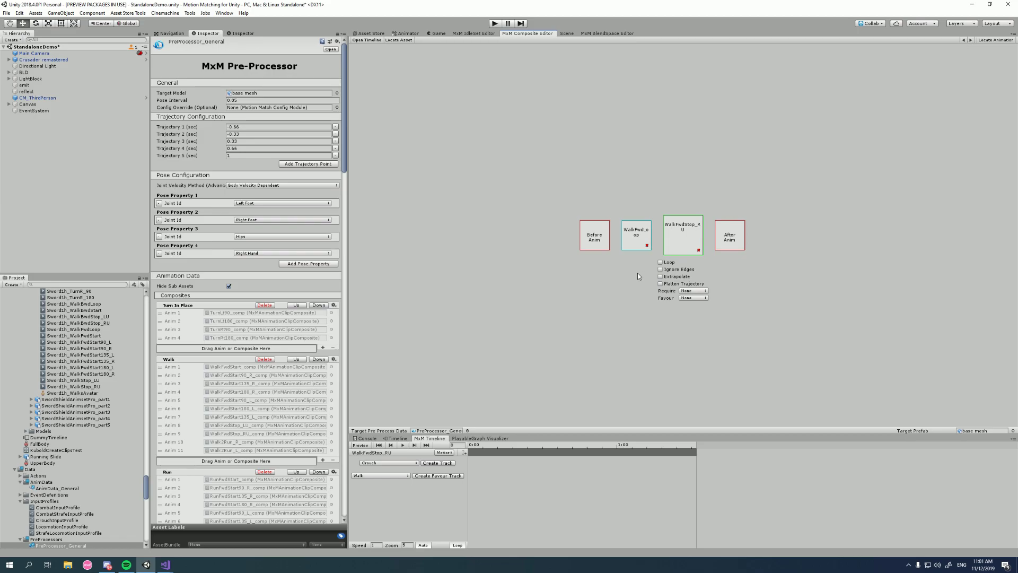
- Pre-process the animation data, saving when prompted, and start the demo
left_click_drag(346, 108, 303, 507)
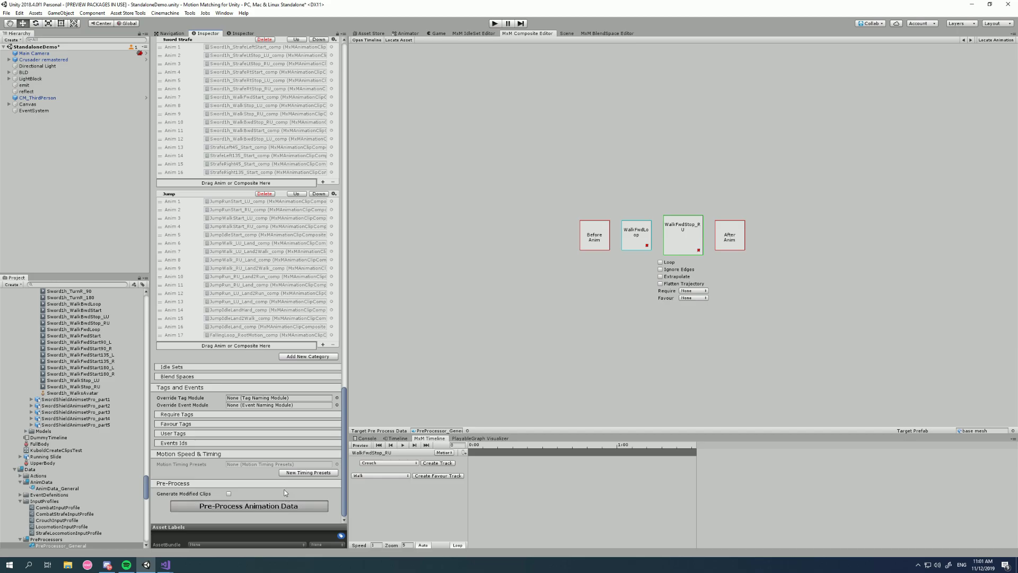
left_click(286, 505)
key("Return")
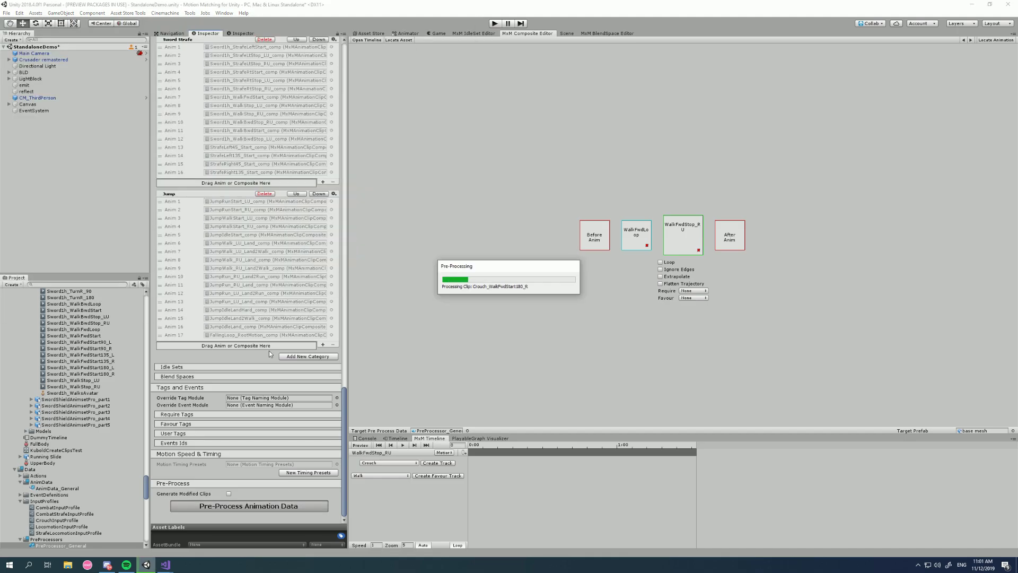
key("ctrl+p")
- Walk the knight along the red carpet toward the throne, turning left and right to check smoothness
left_click(496, 450)
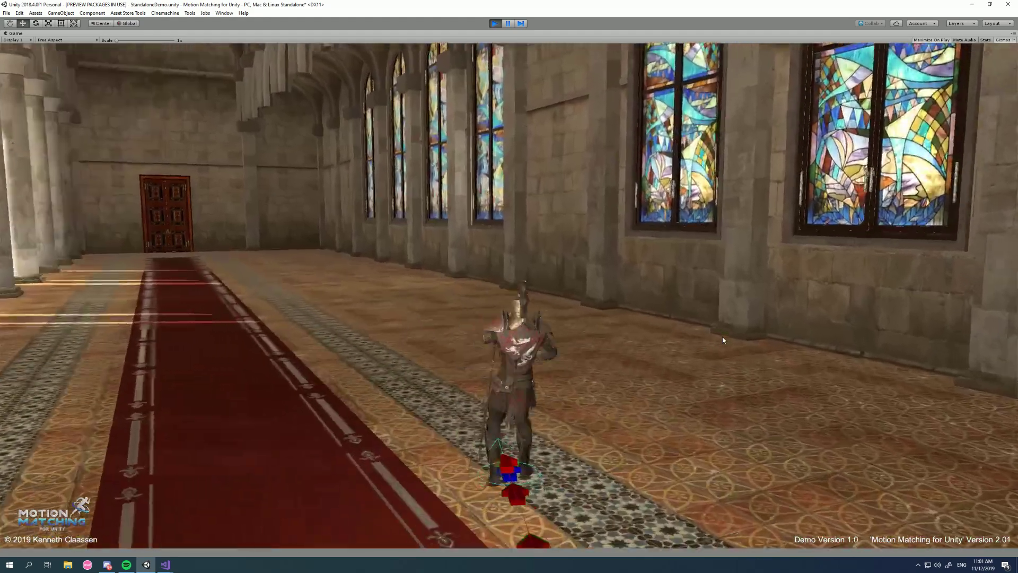
key("a")
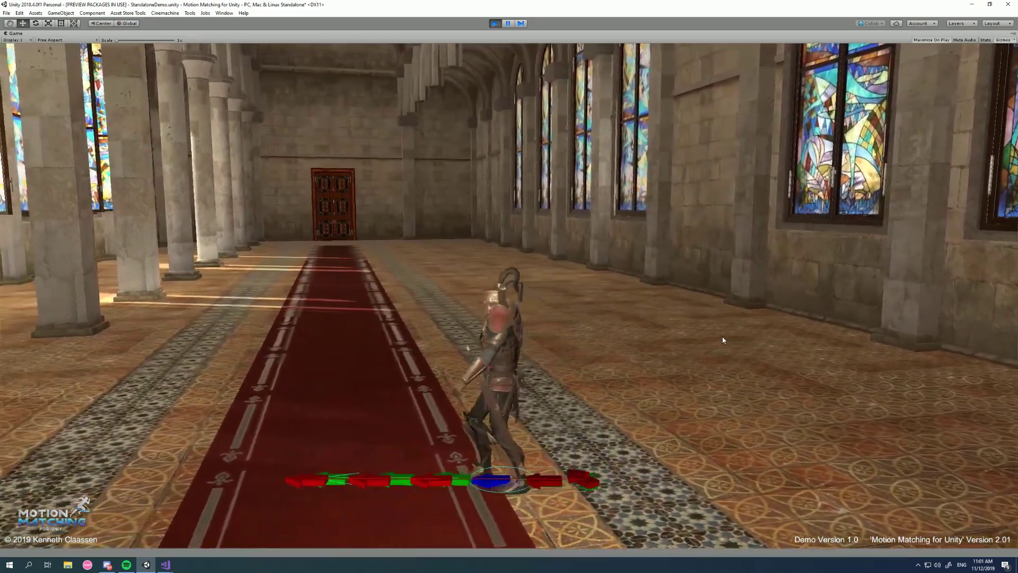
key("a")
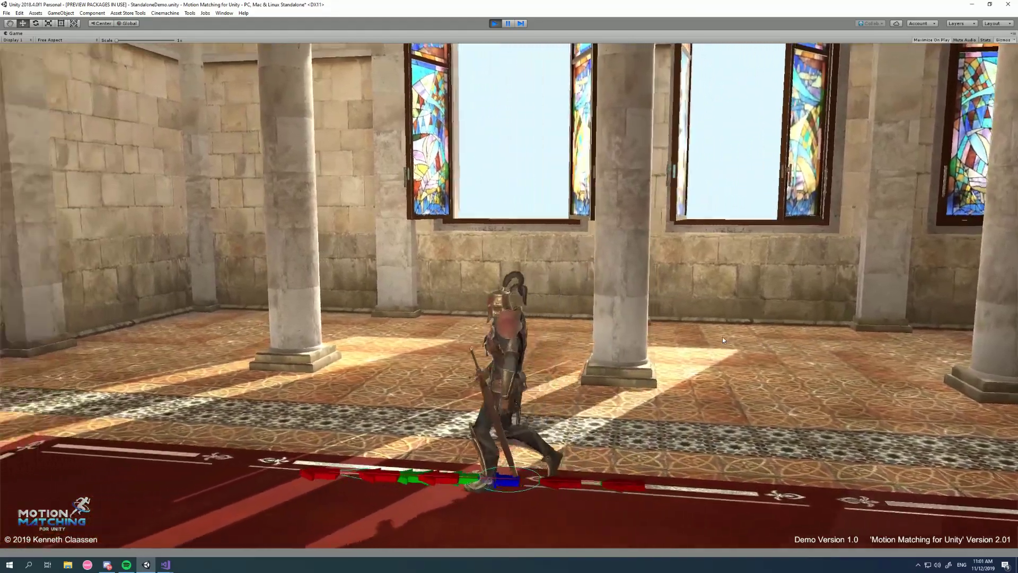
key("w")
key("a")
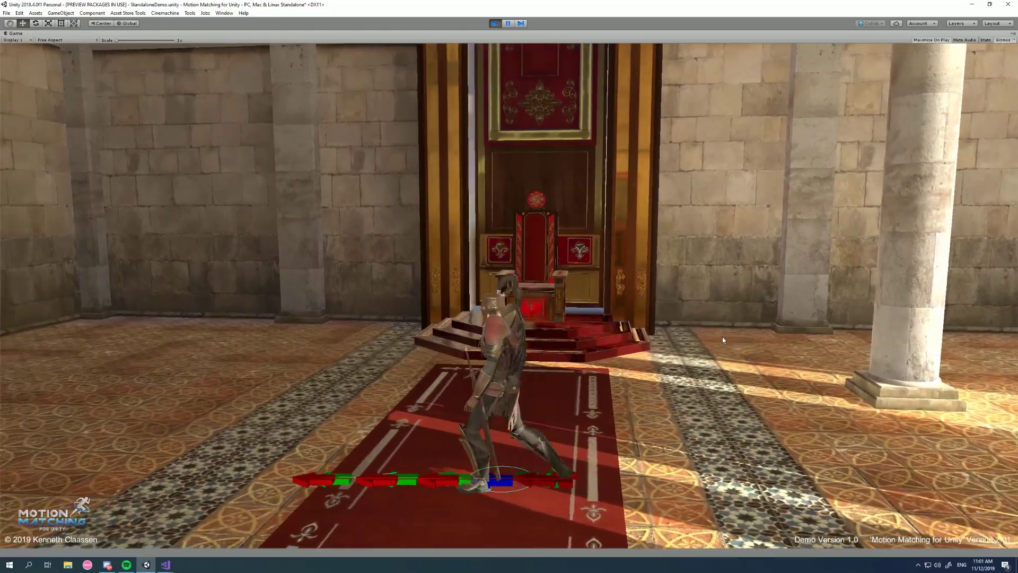
key("d")
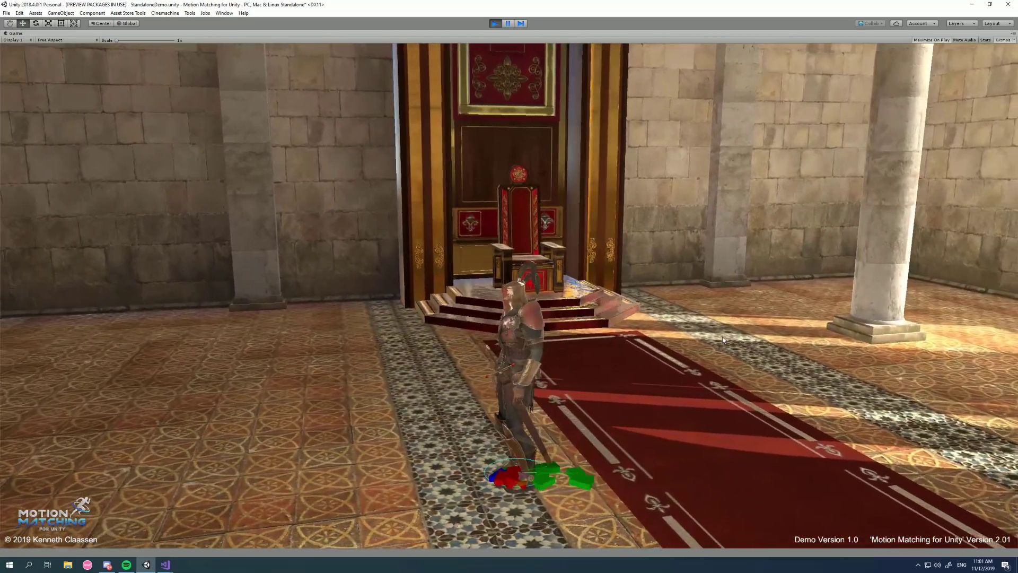